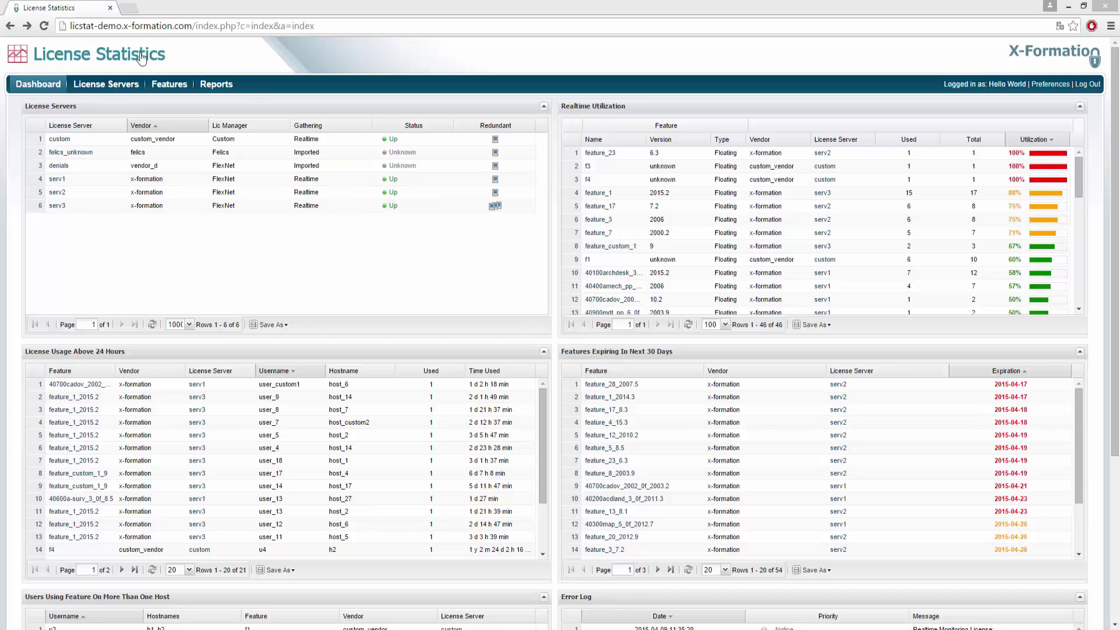
Set the Usage Per User report to server serv3, starting 22 March 2015.
{"action": "left_click", "coordinate": [231, 87]}
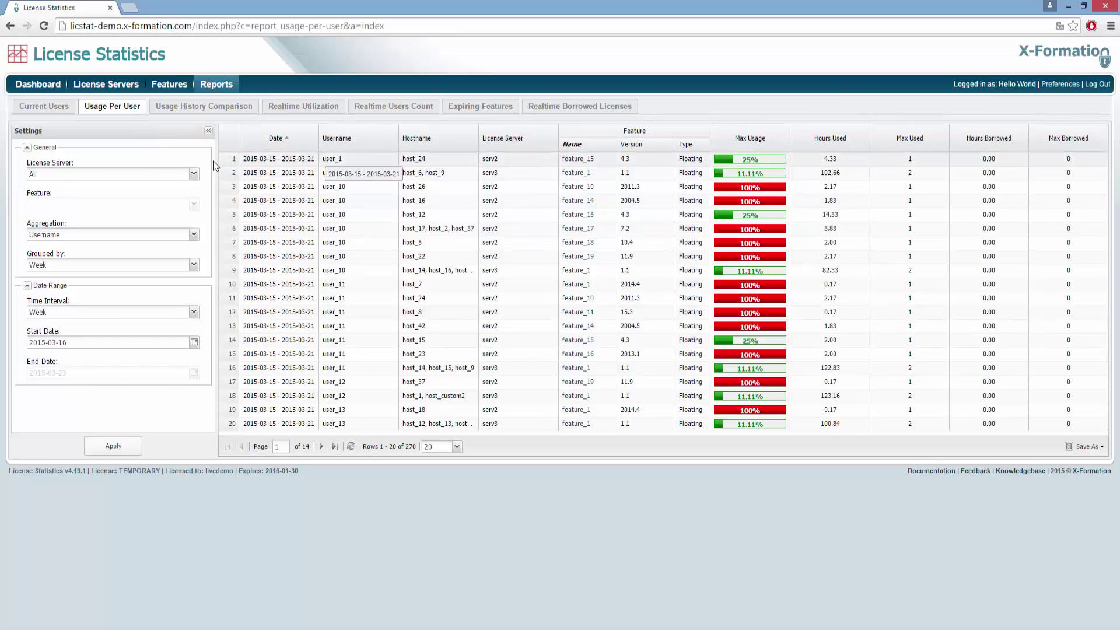
{"action": "left_click", "coordinate": [194, 173]}
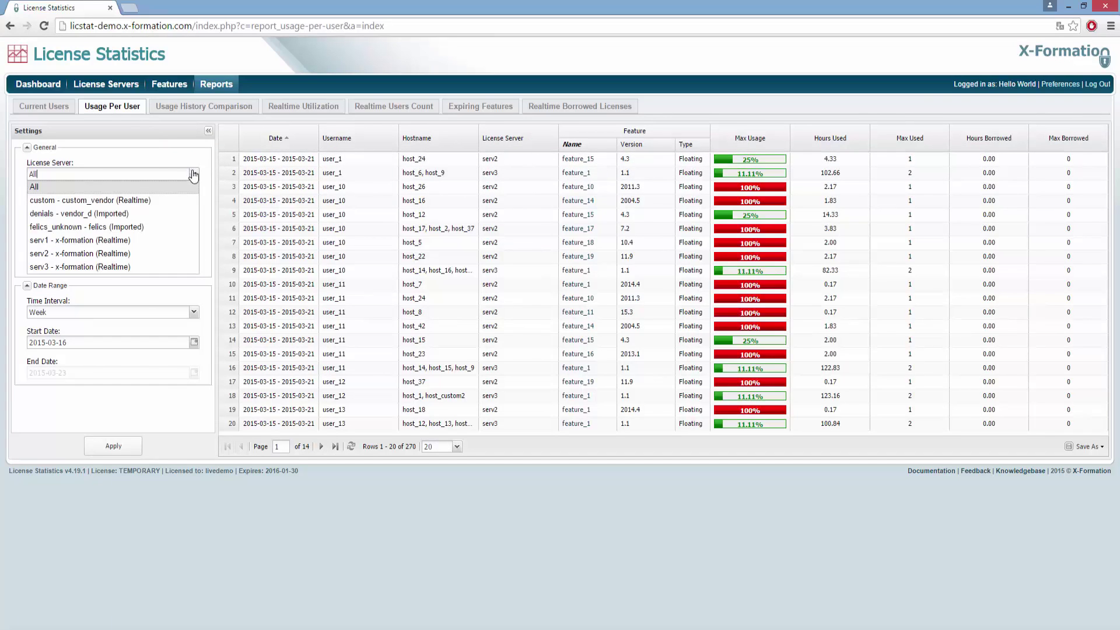
{"action": "left_click", "coordinate": [93, 267]}
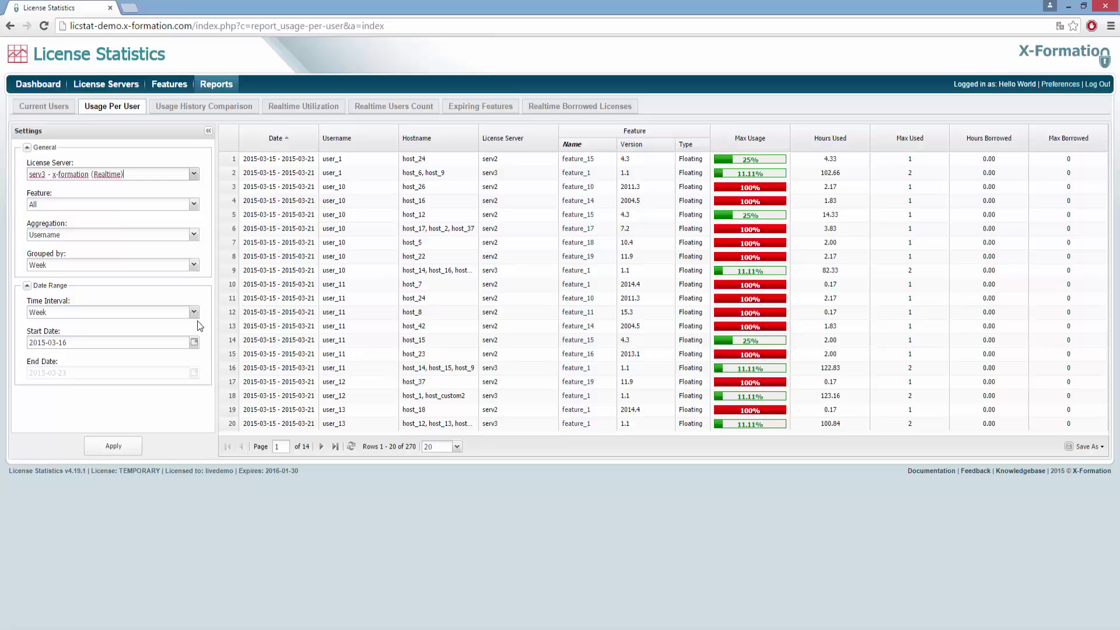
{"action": "left_click", "coordinate": [194, 342]}
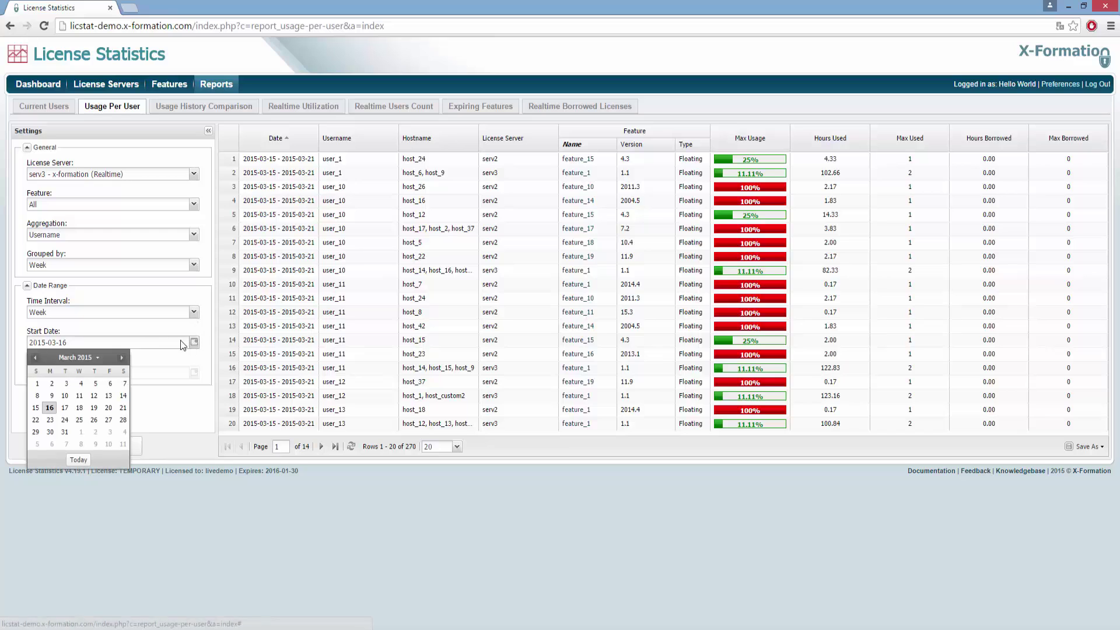
{"action": "left_click", "coordinate": [40, 425]}
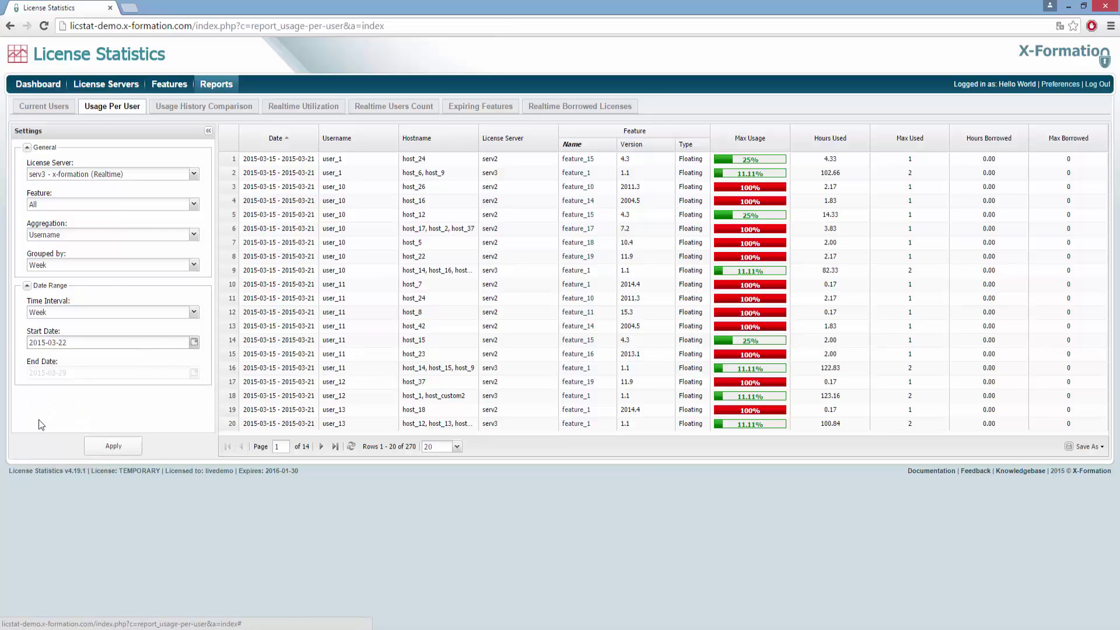
Apply the serv3 week settings, export the report as XLS, and minimize Chrome.
{"action": "left_click", "coordinate": [114, 447]}
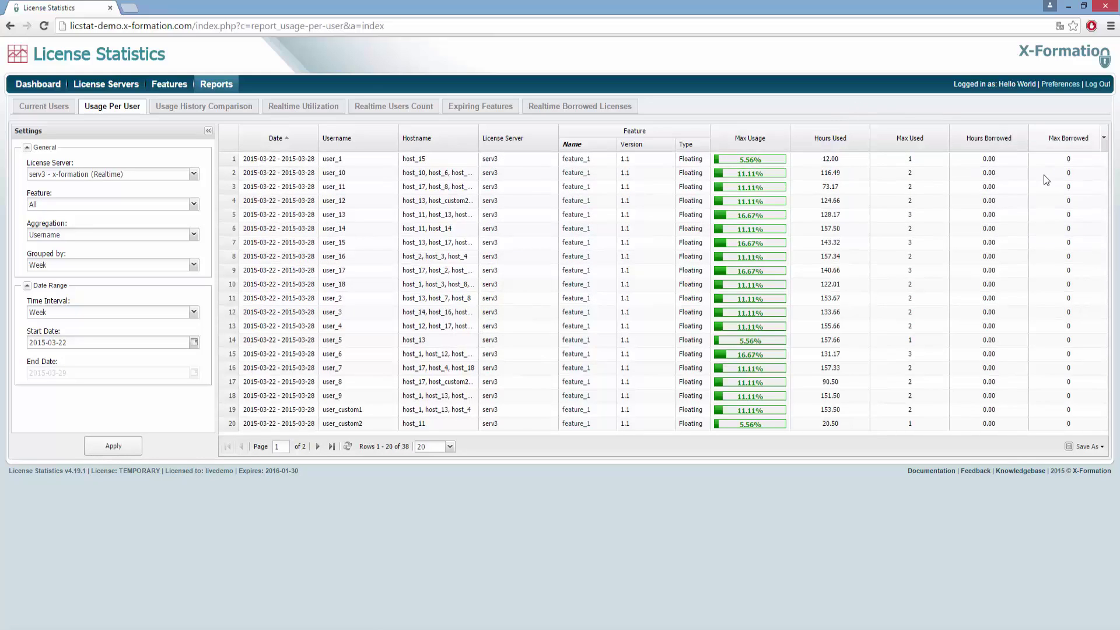
{"action": "left_click", "coordinate": [1101, 446]}
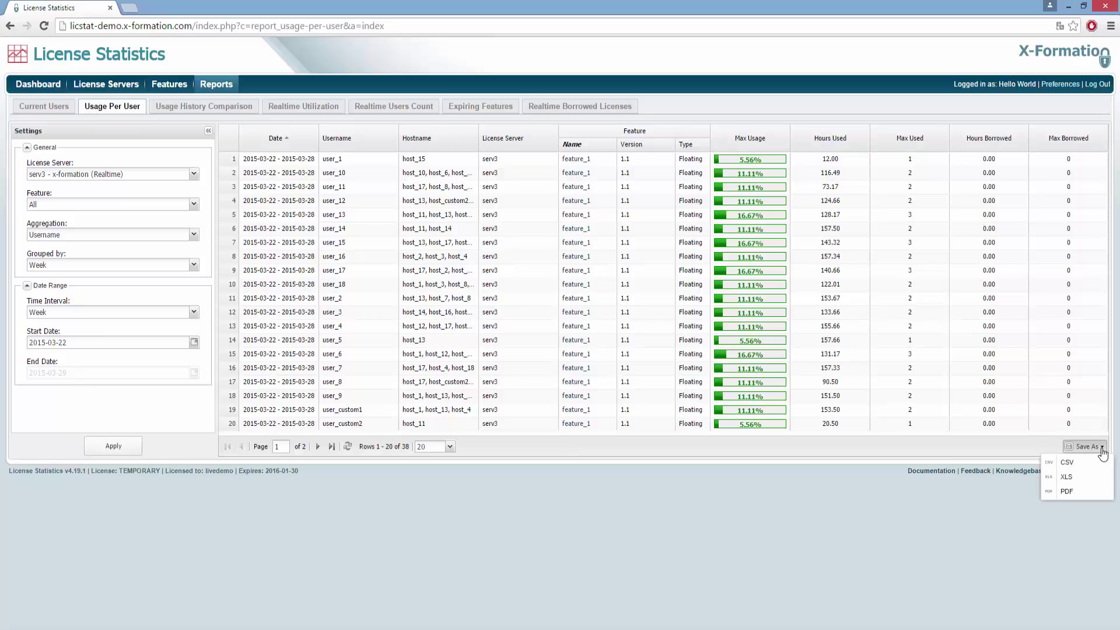
{"action": "left_click", "coordinate": [1068, 479]}
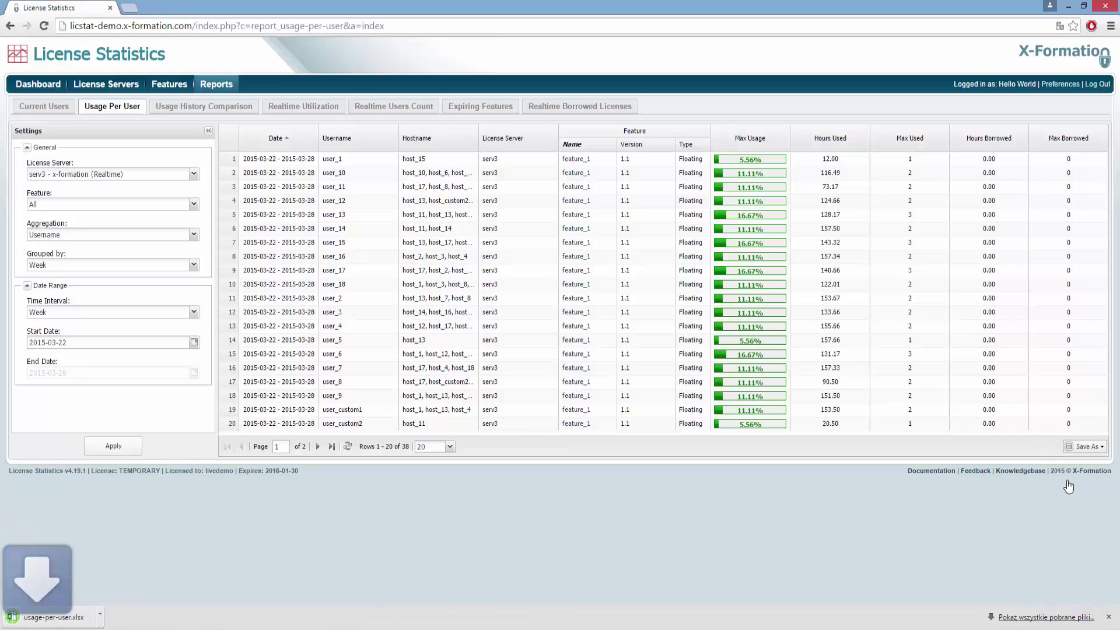
{"action": "left_click", "coordinate": [1067, 6]}
Open usage-per-user.xlsx and select Date, Username (A5:B43) plus Hours Used (I5:I43).
{"action": "double_click", "coordinate": [26, 148]}
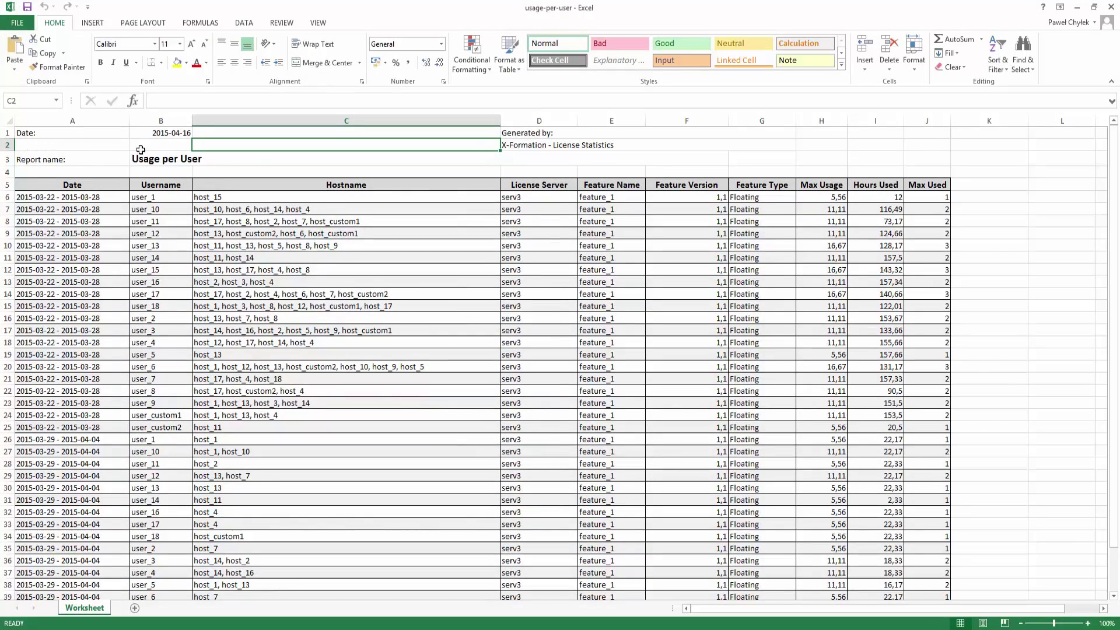
{"action": "left_click", "coordinate": [66, 183]}
{"action": "left_click_drag", "start_coordinate": [136, 184], "coordinate": [156, 608]}
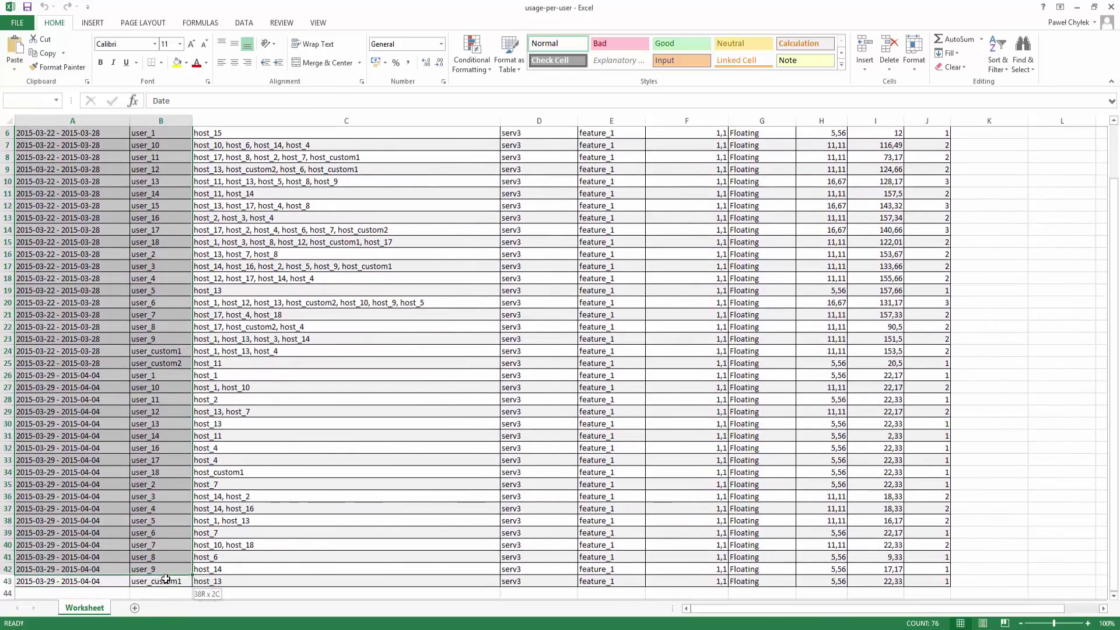
{"action": "scroll", "coordinate": [810, 325], "scroll_direction": "up", "scroll_amount": 3}
{"action": "left_click_drag", "start_coordinate": [875, 185], "coordinate": [855, 622]}
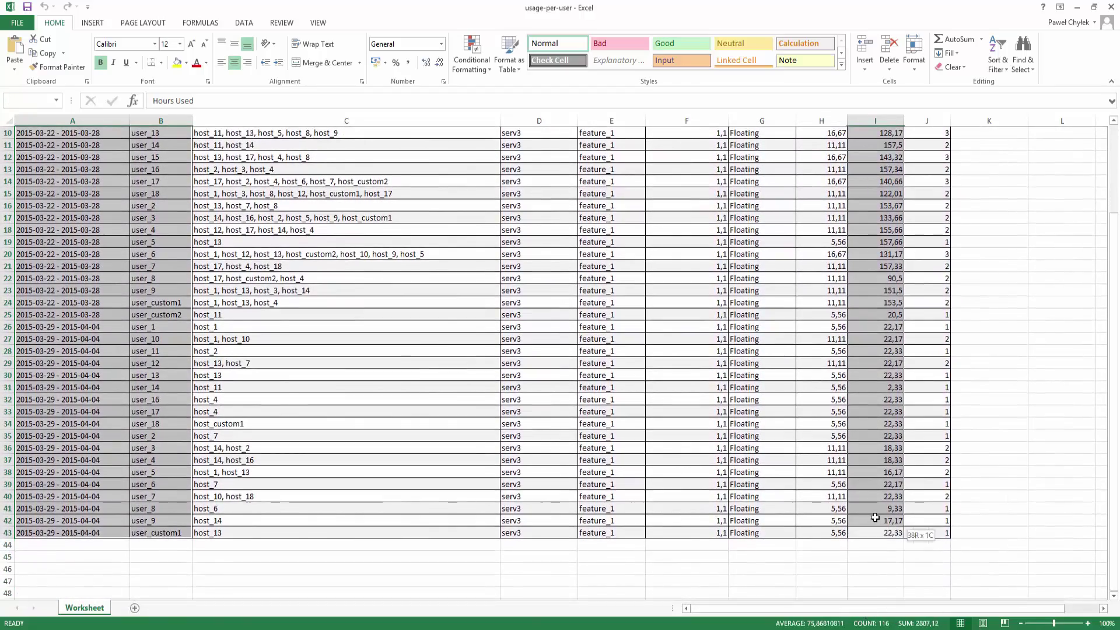
{"action": "left_click_drag", "start_coordinate": [854, 623], "coordinate": [880, 533]}
{"action": "scroll", "coordinate": [851, 387], "scroll_direction": "up", "scroll_amount": 3}
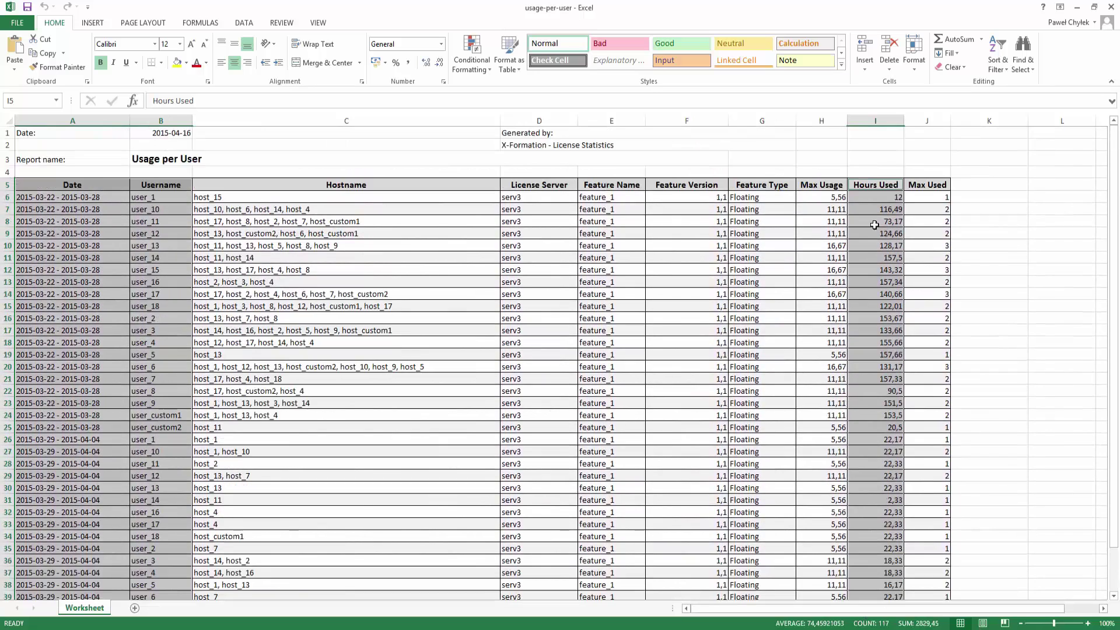
Create the recommended PivotChart of hours used by username and date.
{"action": "left_click", "coordinate": [94, 24]}
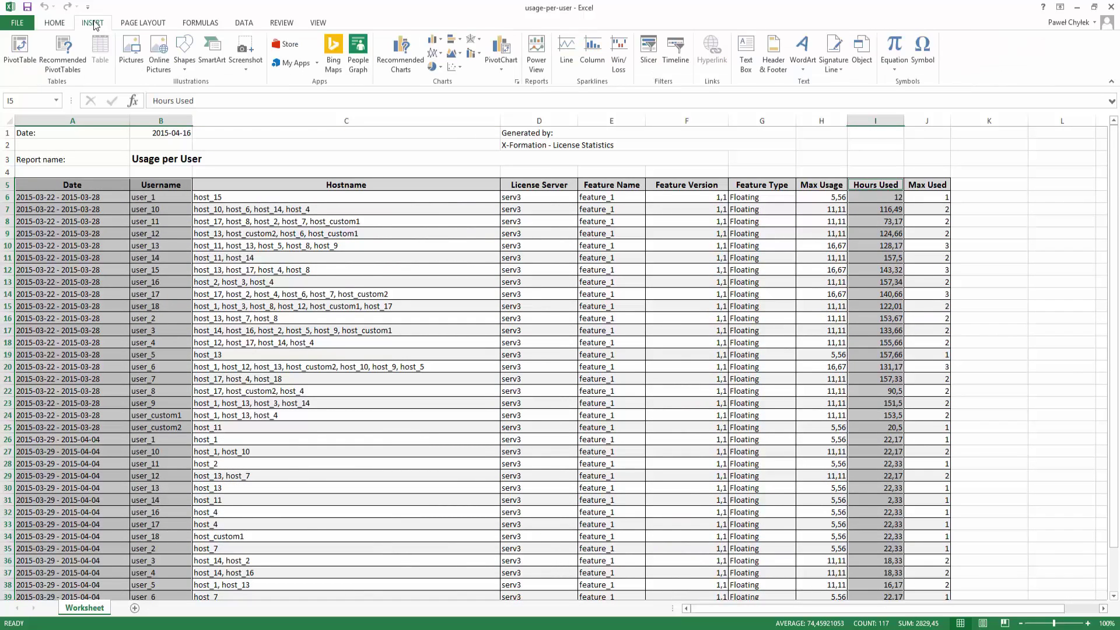
{"action": "left_click", "coordinate": [401, 67]}
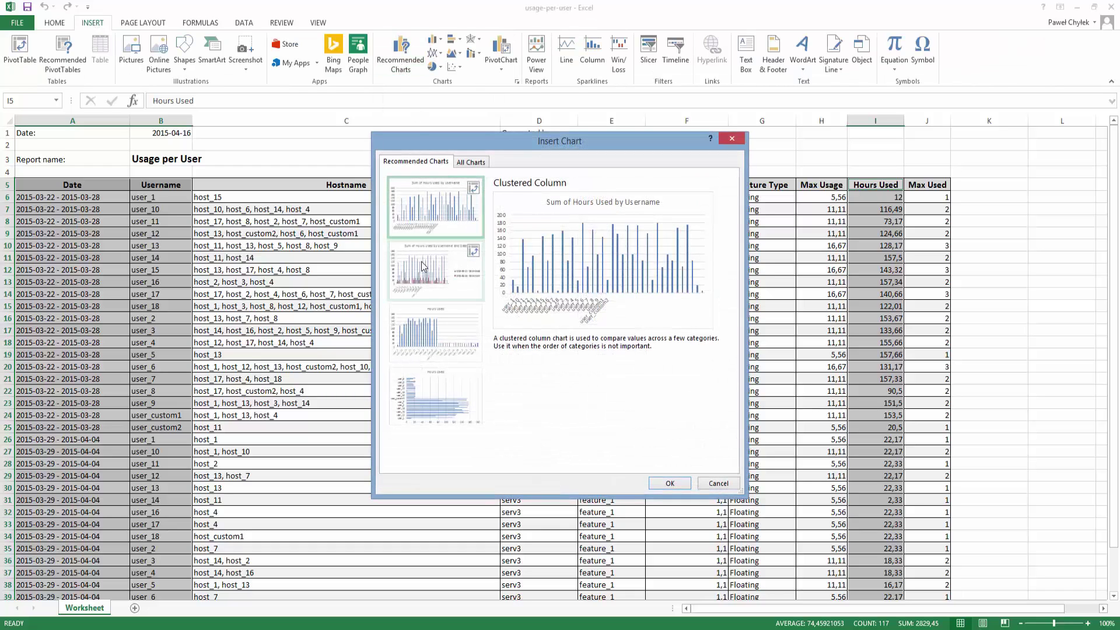
{"action": "left_click", "coordinate": [425, 265]}
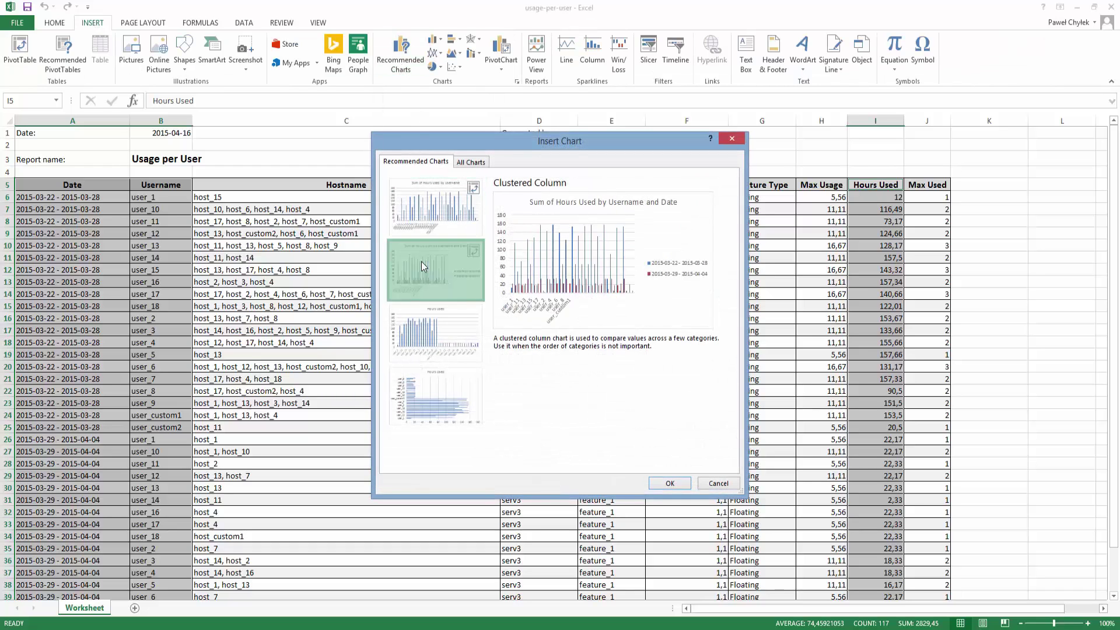
{"action": "left_click", "coordinate": [670, 484]}
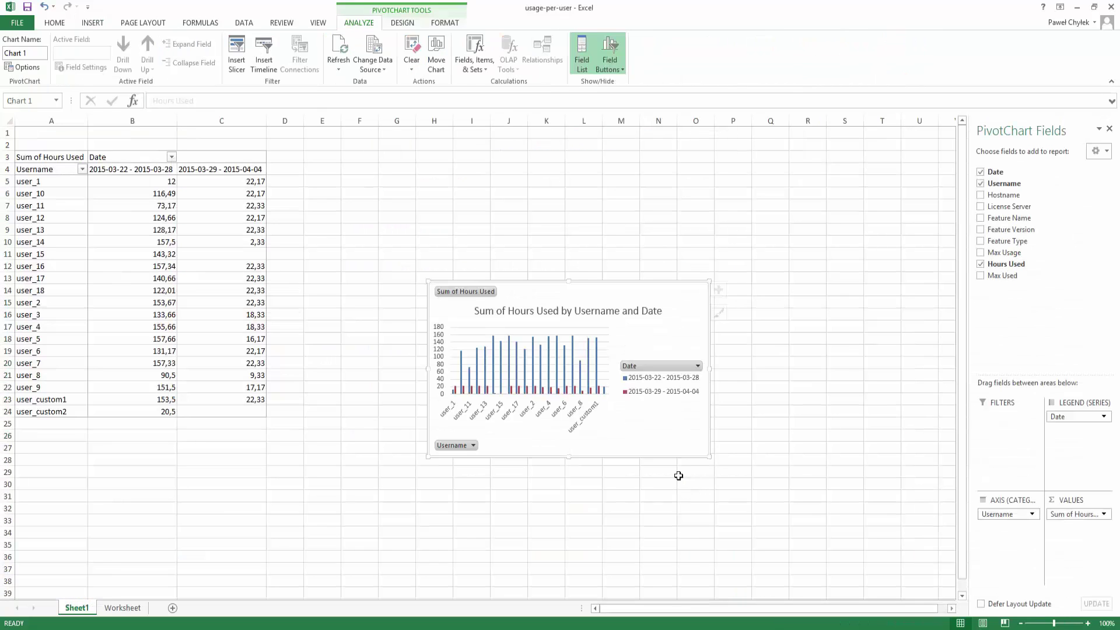
Move the PivotChart to a new Sheet2 at A1 and stretch it to about W40.
{"action": "right_click", "coordinate": [670, 298]}
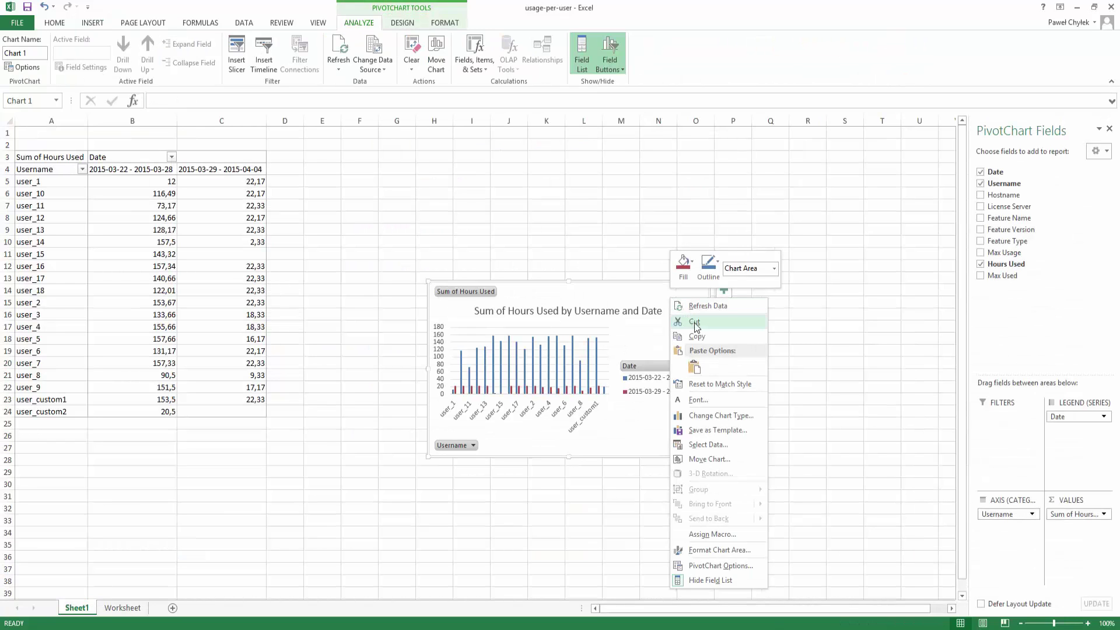
{"action": "left_click", "coordinate": [693, 321]}
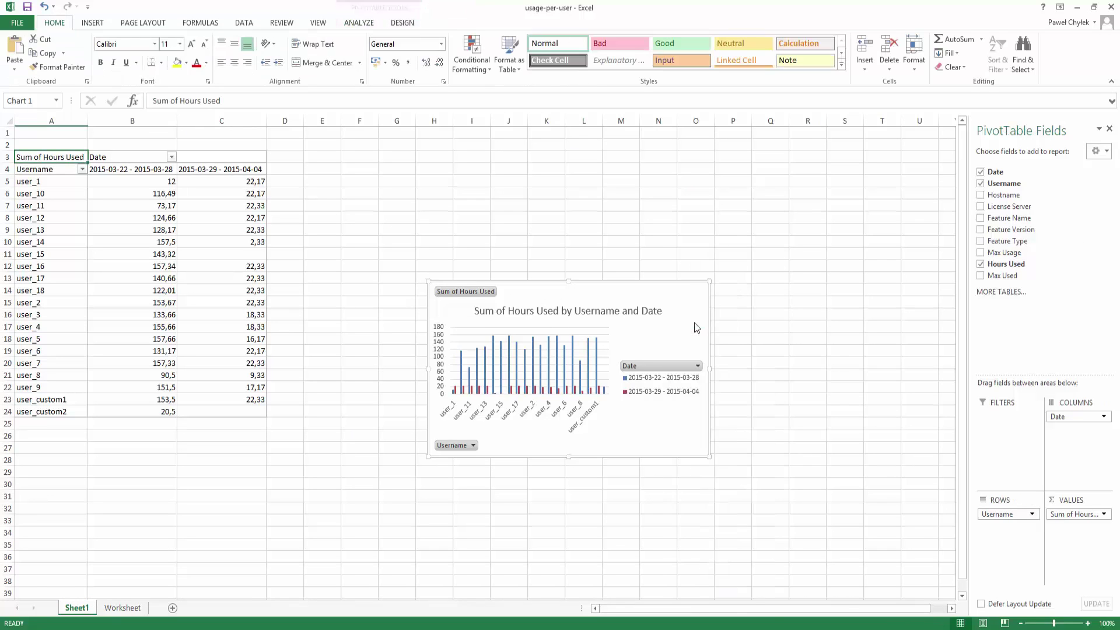
{"action": "left_click", "coordinate": [173, 608]}
{"action": "right_click", "coordinate": [49, 144]}
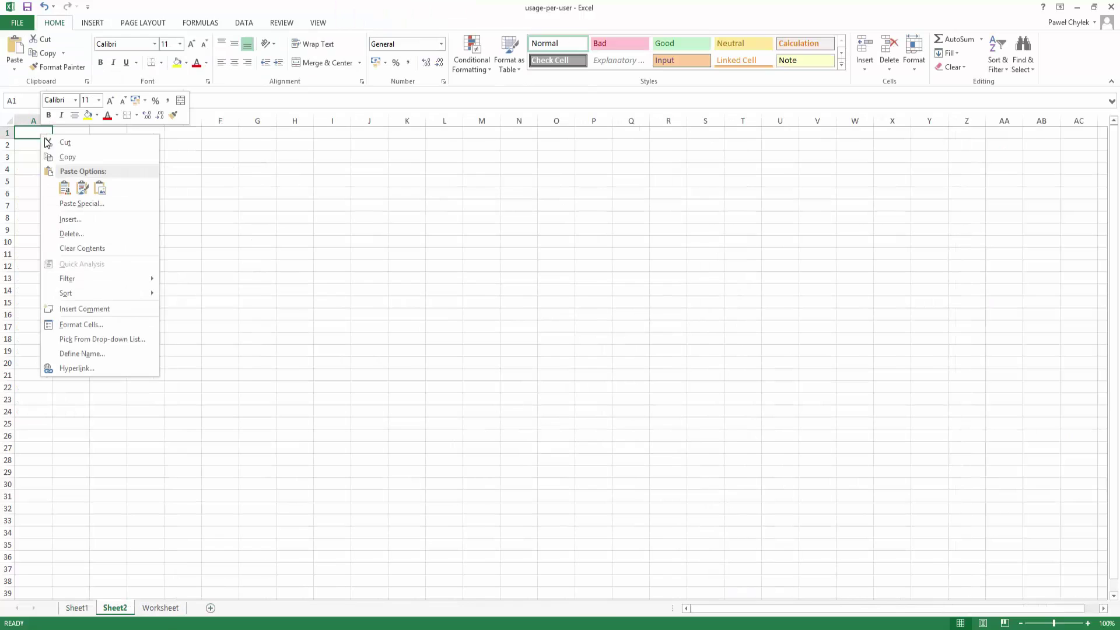
{"action": "left_click", "coordinate": [65, 187]}
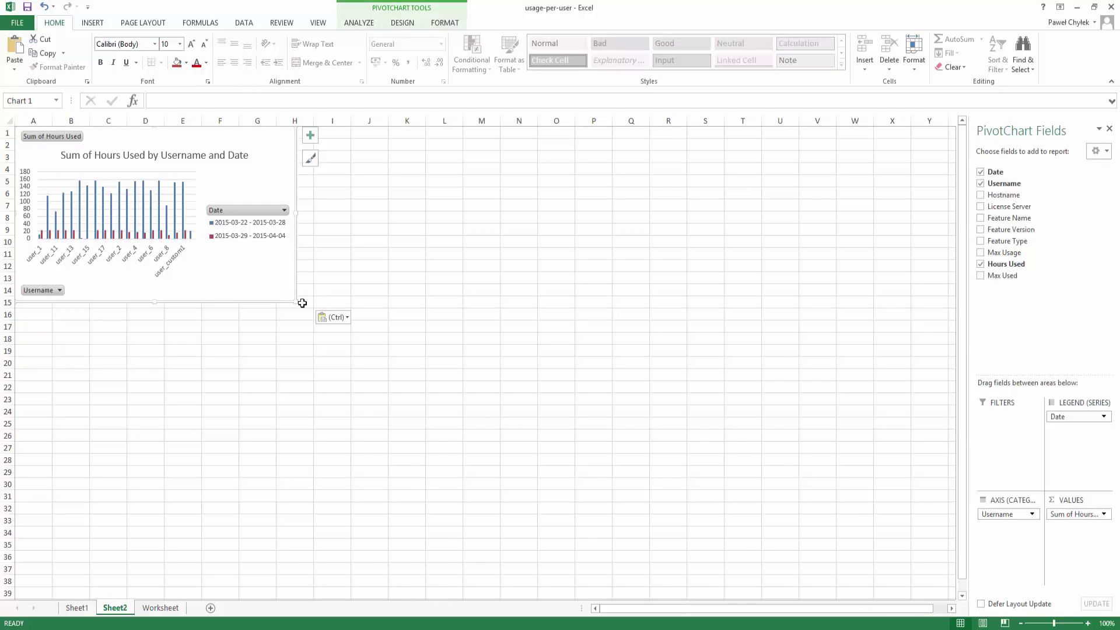
{"action": "mouse_move", "coordinate": [296, 301]}
{"action": "left_mouse_down"}
{"action": "mouse_move", "coordinate": [535, 410]}
{"action": "mouse_move", "coordinate": [874, 529]}
{"action": "mouse_move", "coordinate": [863, 520]}
{"action": "left_mouse_up"}
{"action": "scroll", "coordinate": [437, 230], "scroll_direction": "down", "scroll_amount": 1}
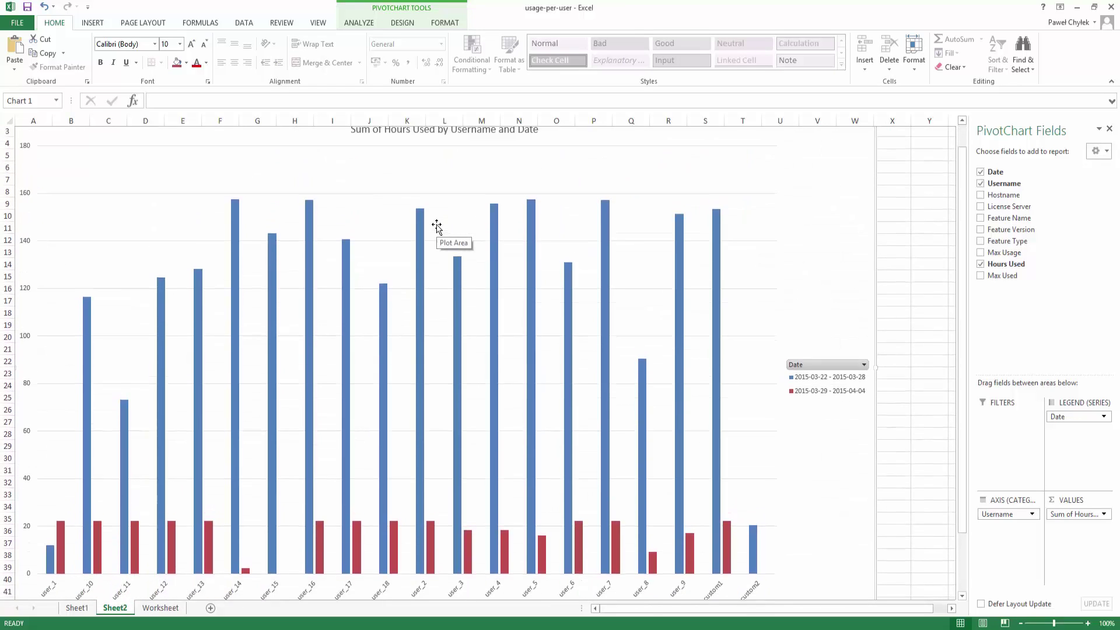
Set the page orientation to landscape.
{"action": "left_click", "coordinate": [140, 23]}
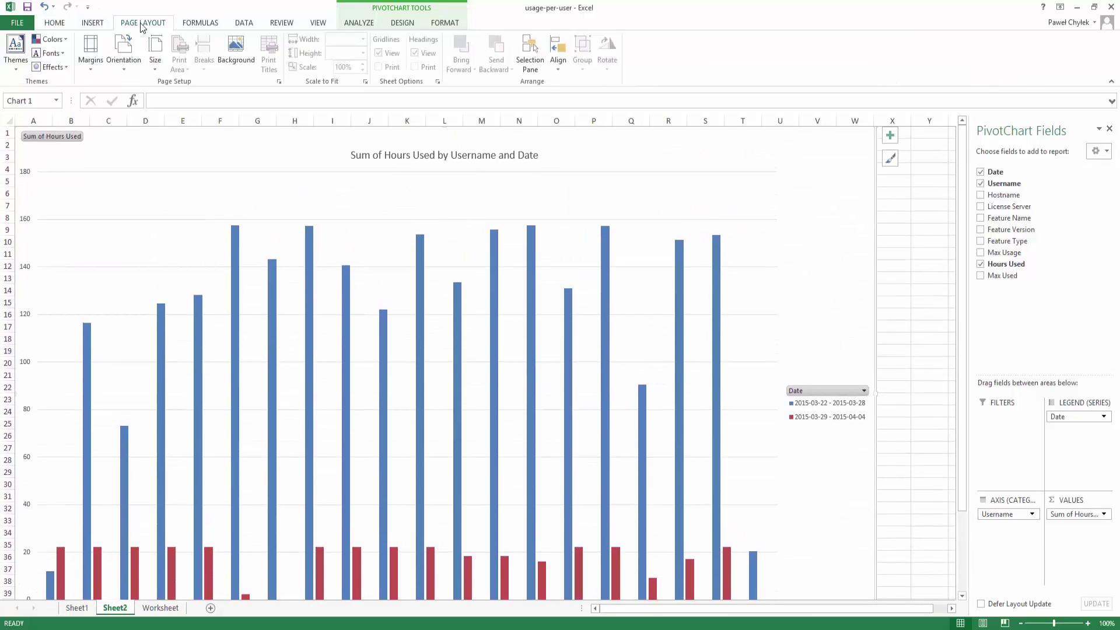
{"action": "left_click", "coordinate": [122, 52]}
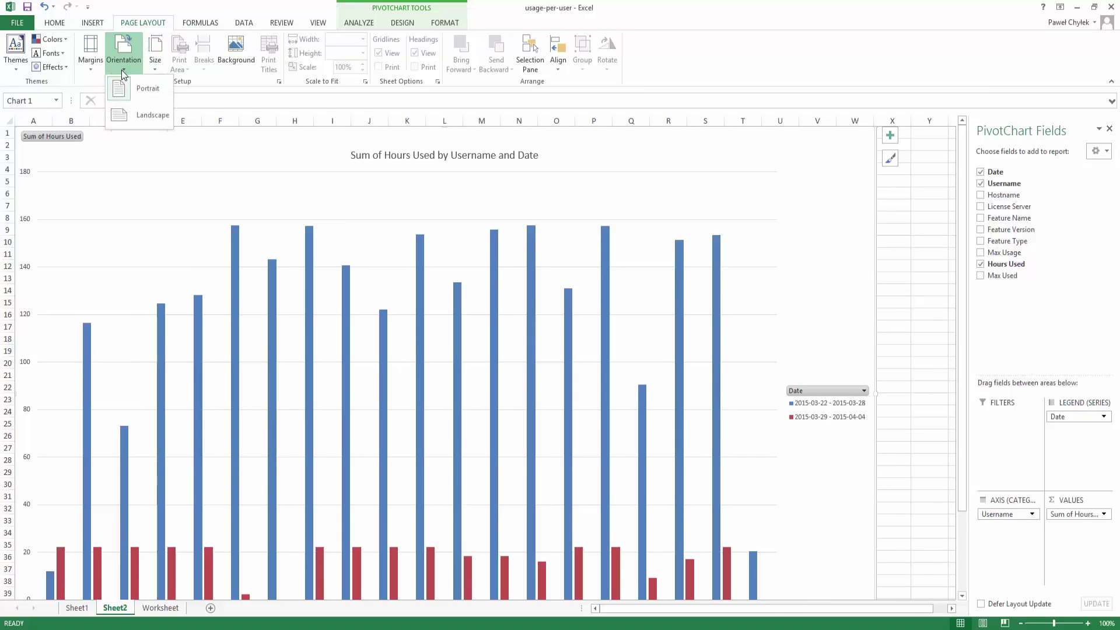
{"action": "left_click", "coordinate": [121, 117]}
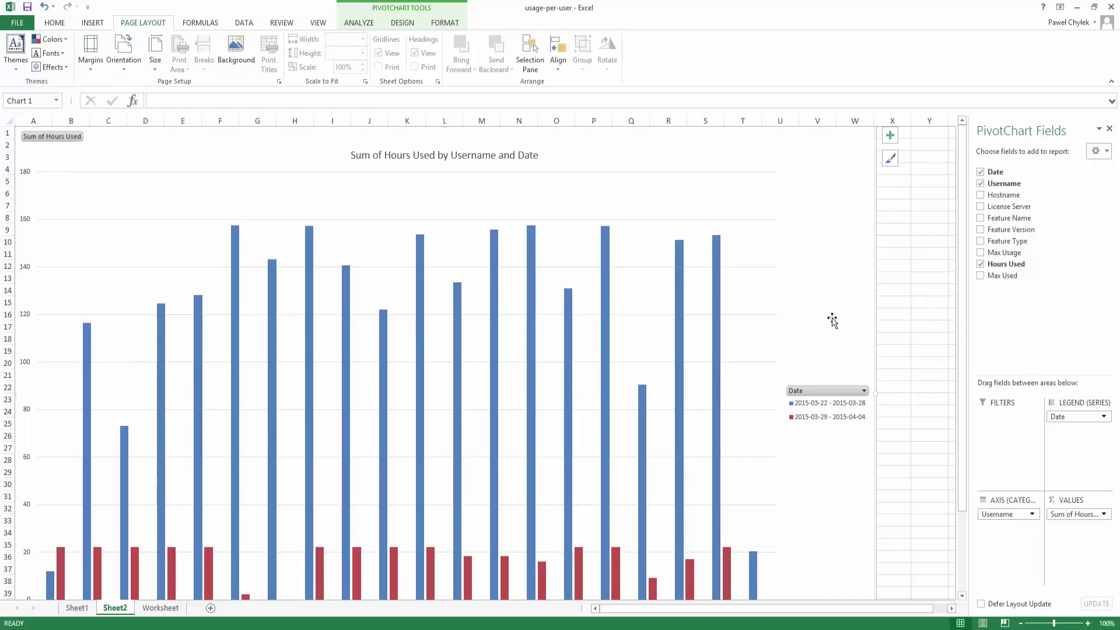
Make the chart title bold at size 18.
{"action": "left_click", "coordinate": [438, 155]}
{"action": "left_click", "coordinate": [55, 23]}
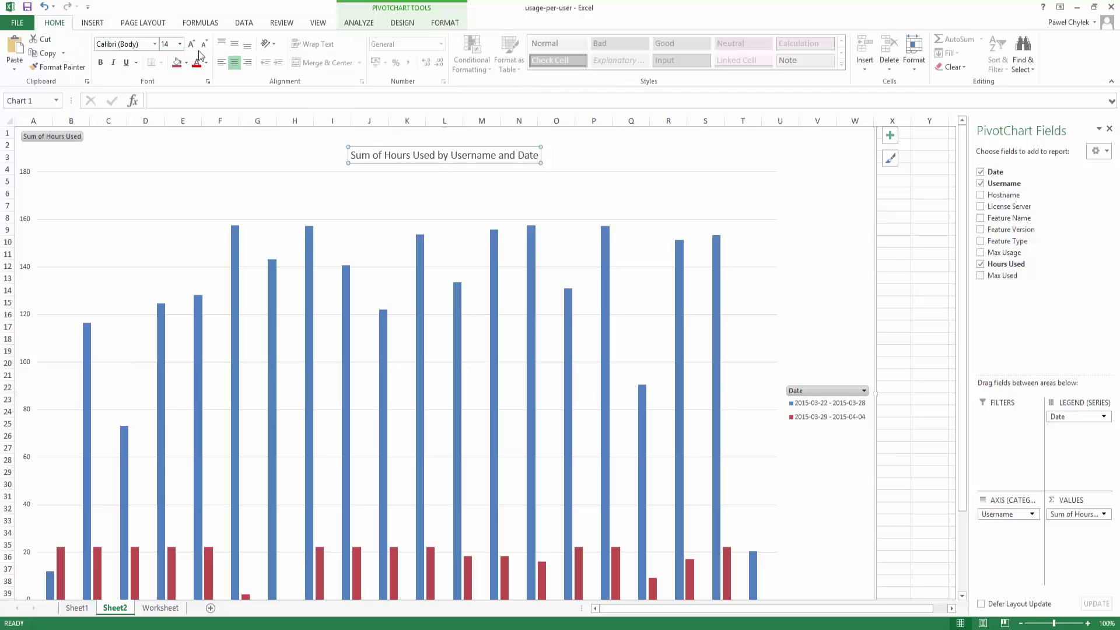
{"action": "left_click", "coordinate": [180, 45]}
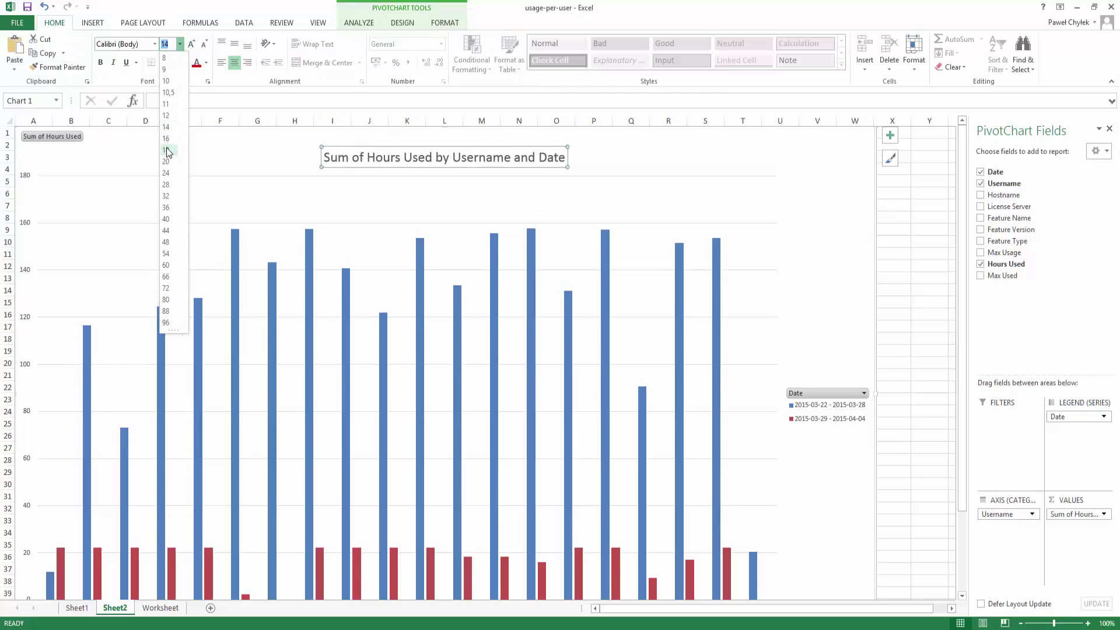
{"action": "left_click", "coordinate": [168, 144]}
{"action": "left_click", "coordinate": [100, 62]}
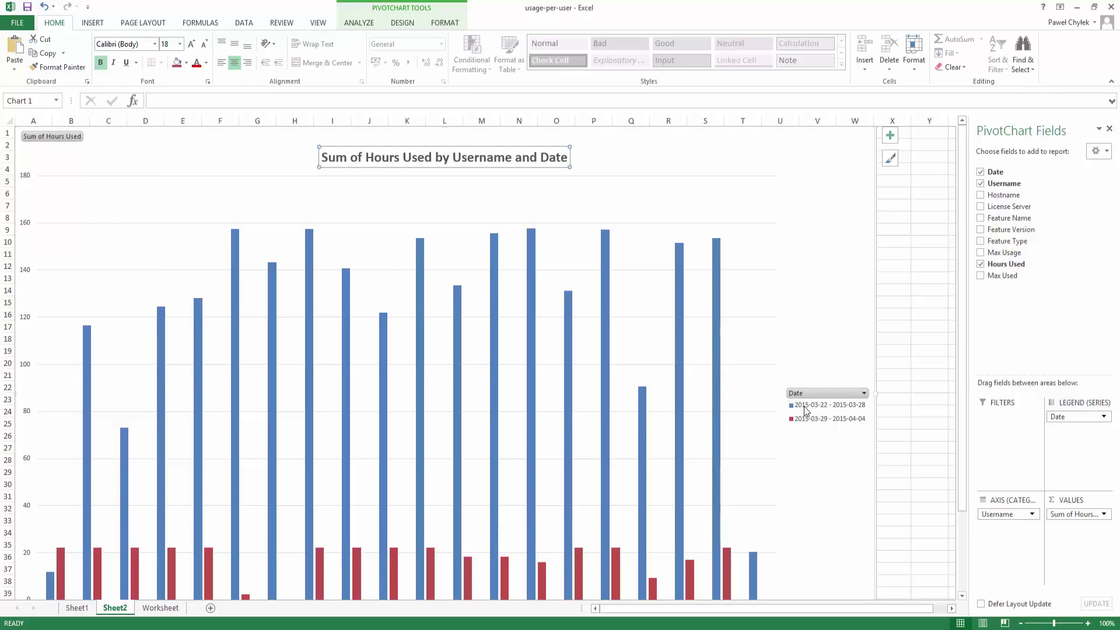
Make the chart legend bold at size 12.
{"action": "left_click", "coordinate": [799, 408]}
{"action": "left_click", "coordinate": [180, 44]}
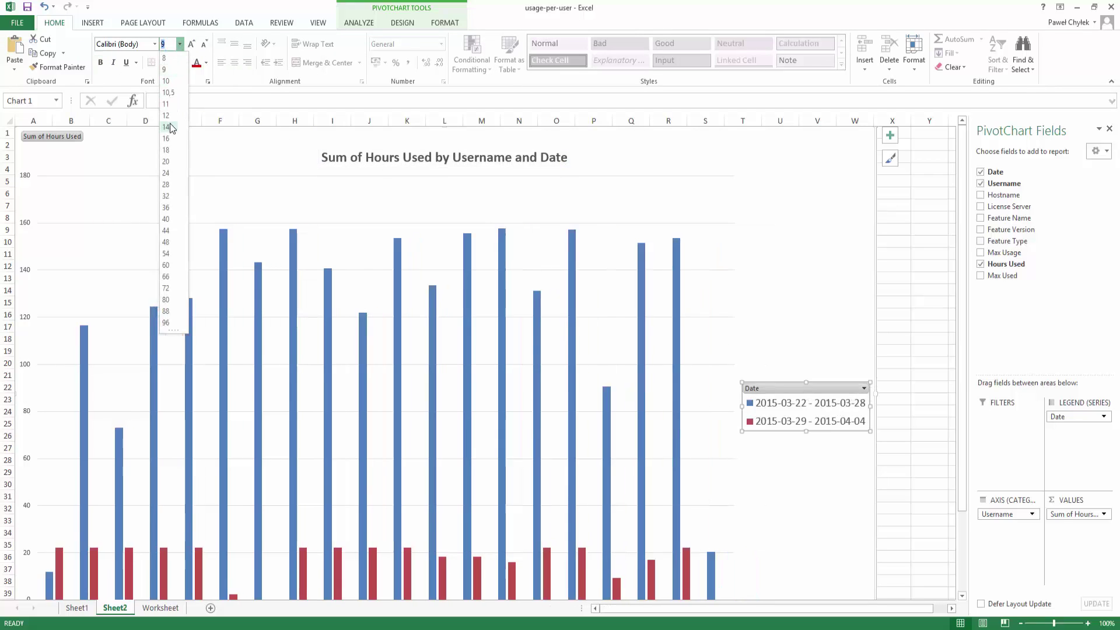
{"action": "left_click", "coordinate": [167, 116]}
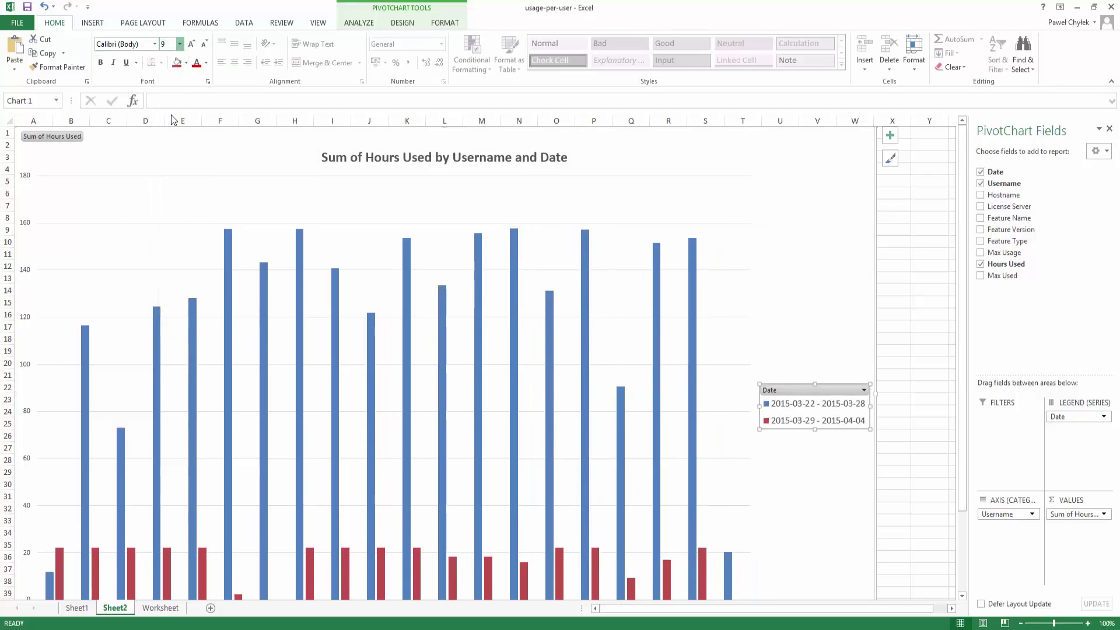
{"action": "left_click", "coordinate": [101, 62]}
{"action": "scroll", "coordinate": [477, 302], "scroll_direction": "down", "scroll_amount": 1}
{"action": "left_click", "coordinate": [461, 577]}
Make the username axis labels bold at size 12.
{"action": "left_click", "coordinate": [488, 580]}
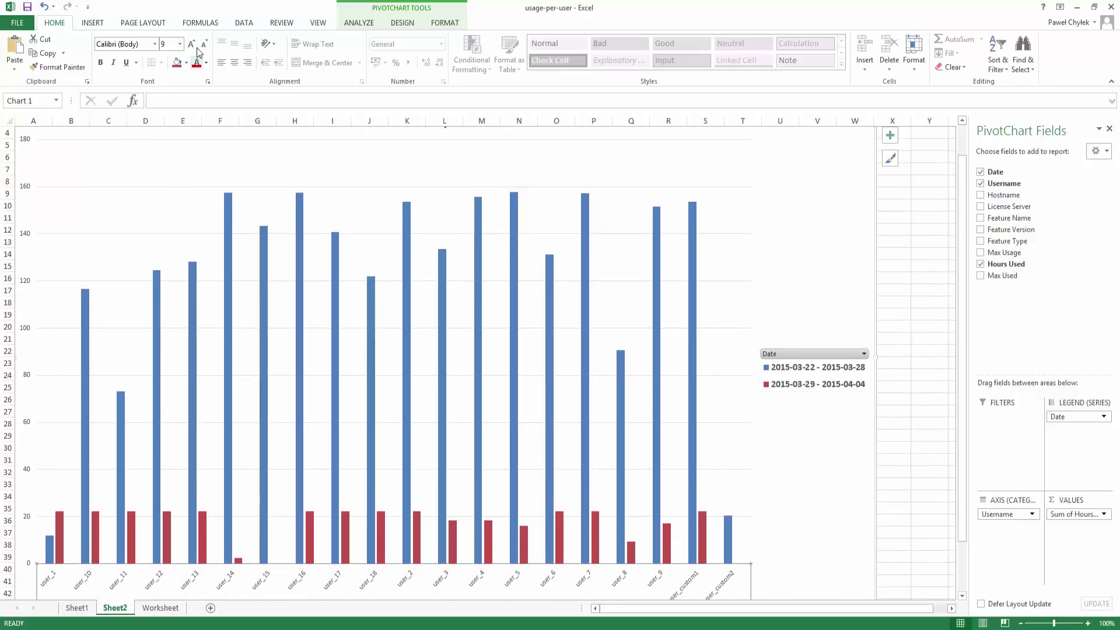
{"action": "left_click", "coordinate": [179, 45]}
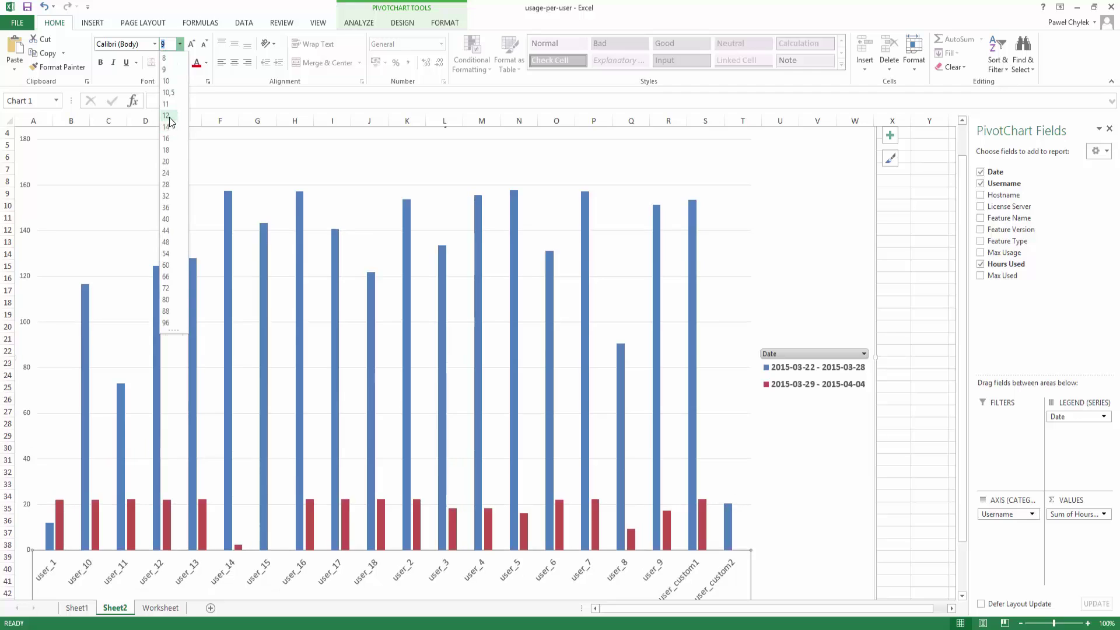
{"action": "left_click", "coordinate": [168, 115]}
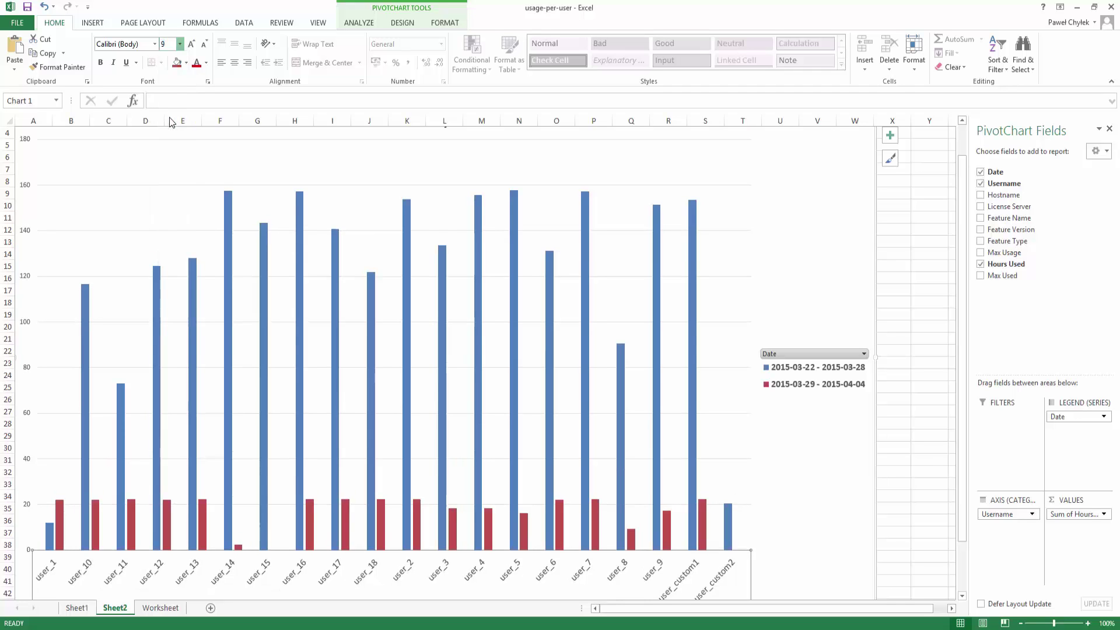
{"action": "left_click", "coordinate": [105, 65]}
{"action": "scroll", "coordinate": [365, 344], "scroll_direction": "up", "scroll_amount": 1}
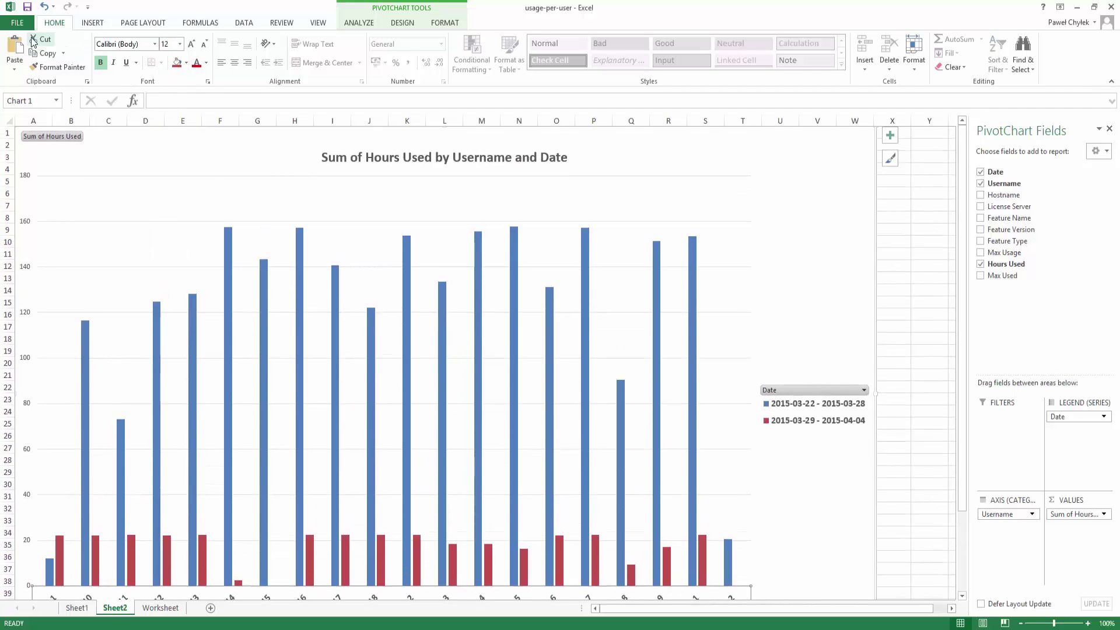
Save the workbook to Documents as PDF 'usage-per-user', opening it after publishing.
{"action": "left_click", "coordinate": [13, 25]}
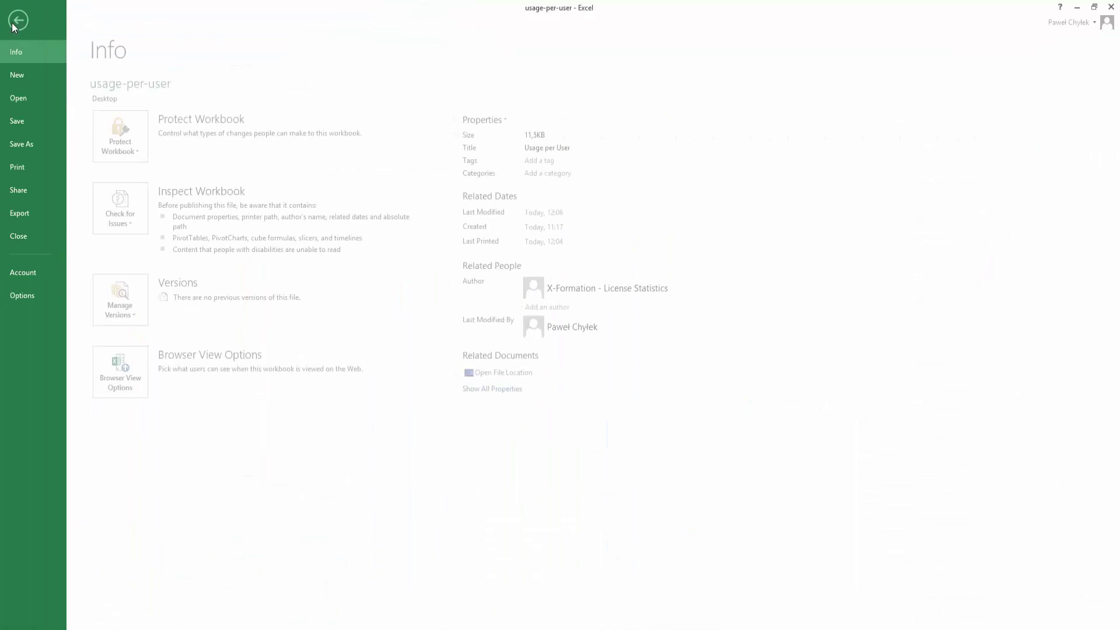
{"action": "left_click", "coordinate": [32, 147]}
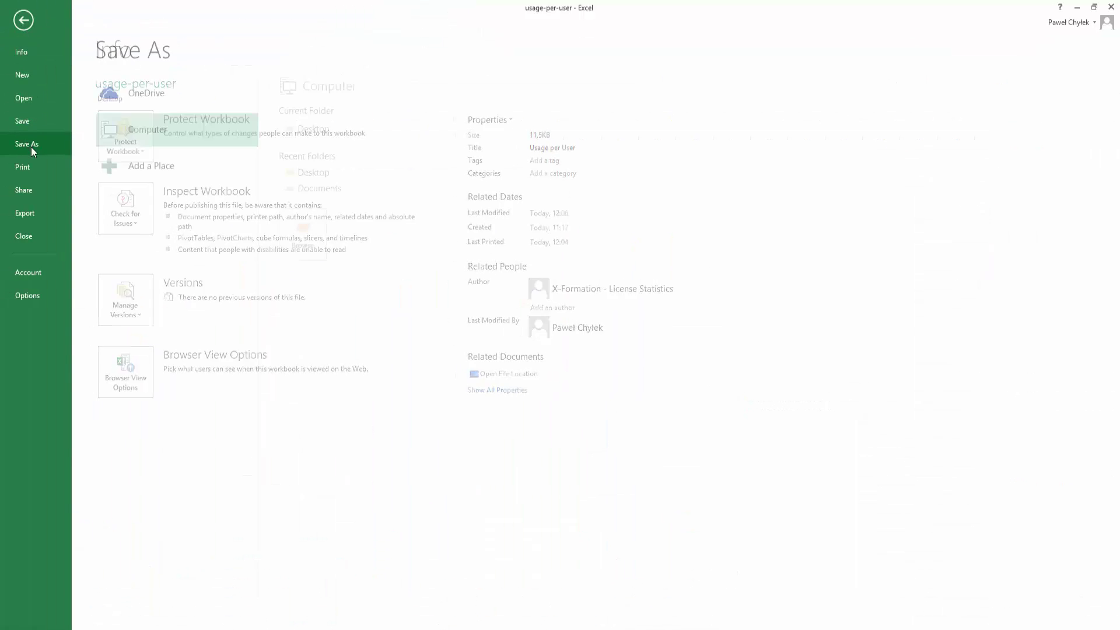
{"action": "left_click", "coordinate": [313, 187]}
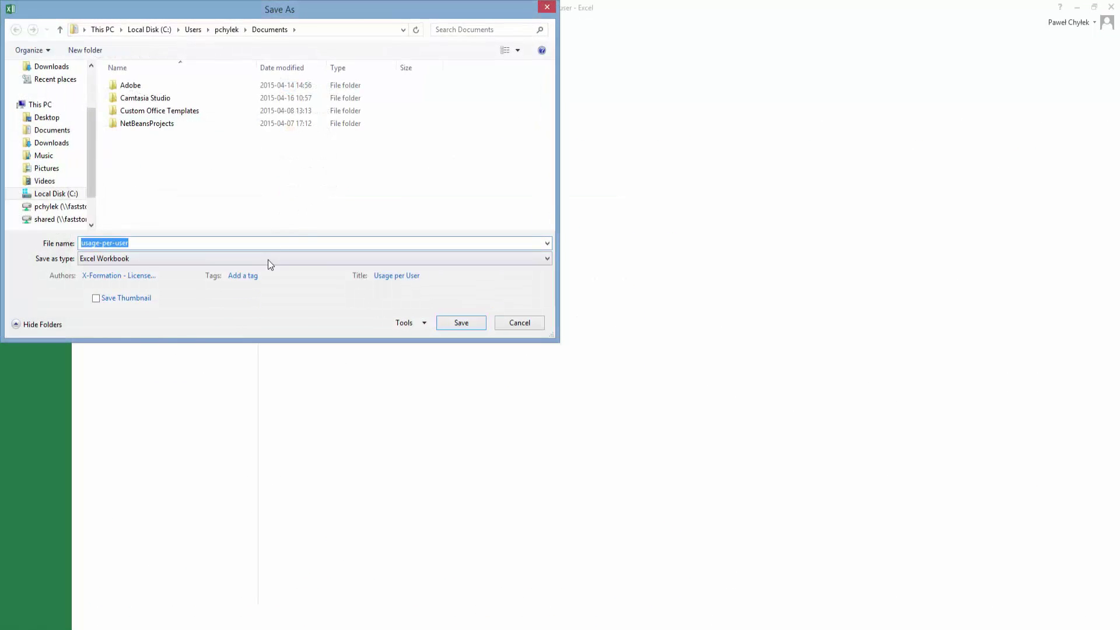
{"action": "left_click", "coordinate": [268, 260]}
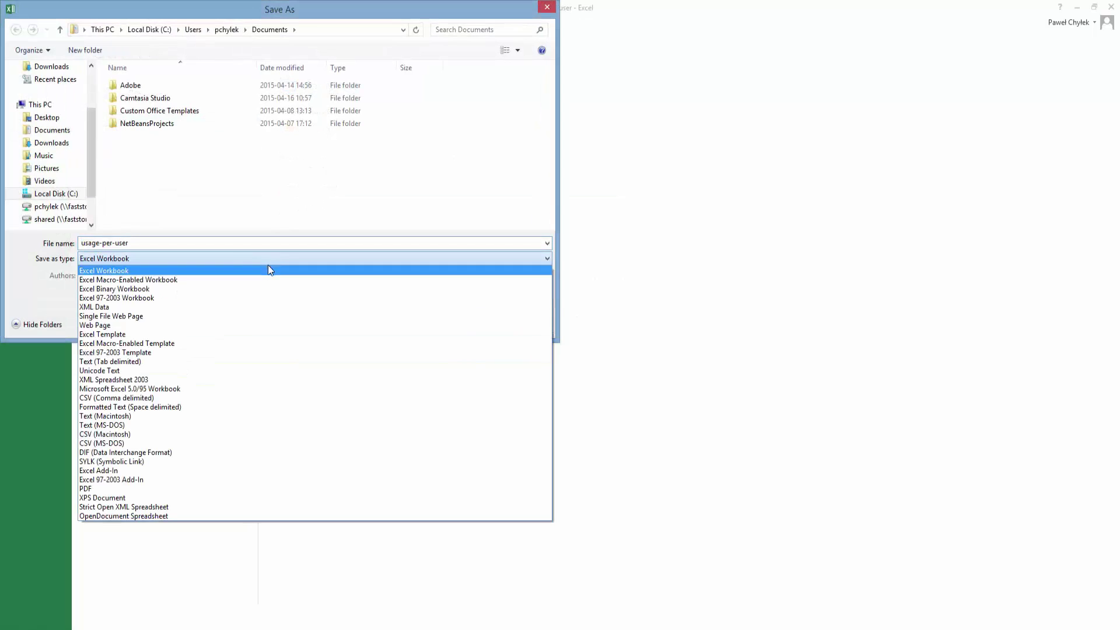
{"action": "left_click", "coordinate": [192, 488]}
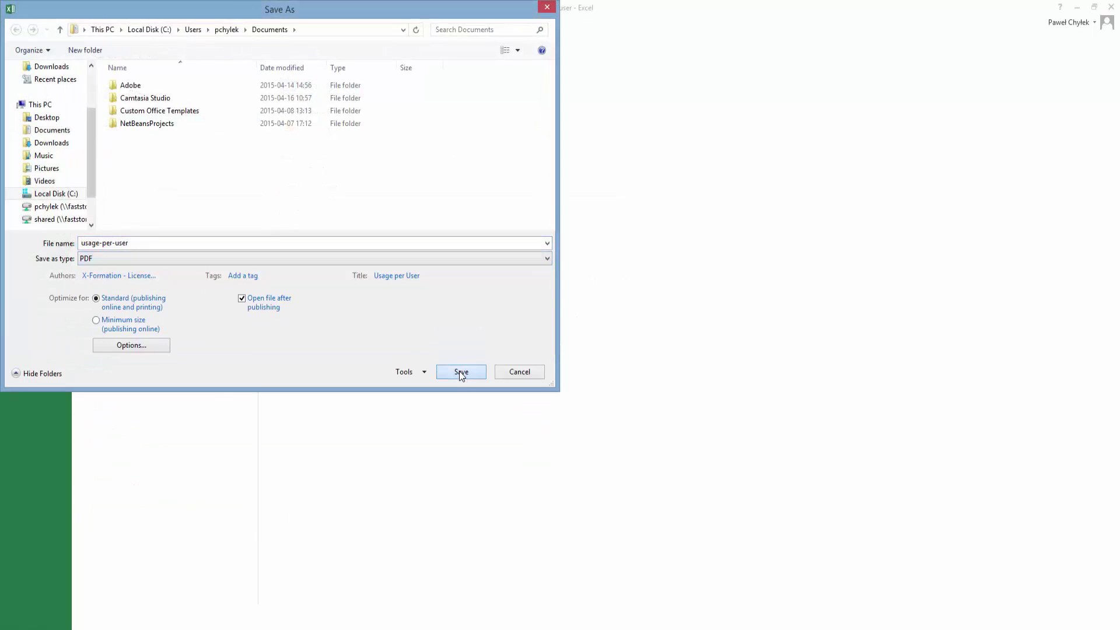
{"action": "left_click", "coordinate": [459, 372]}
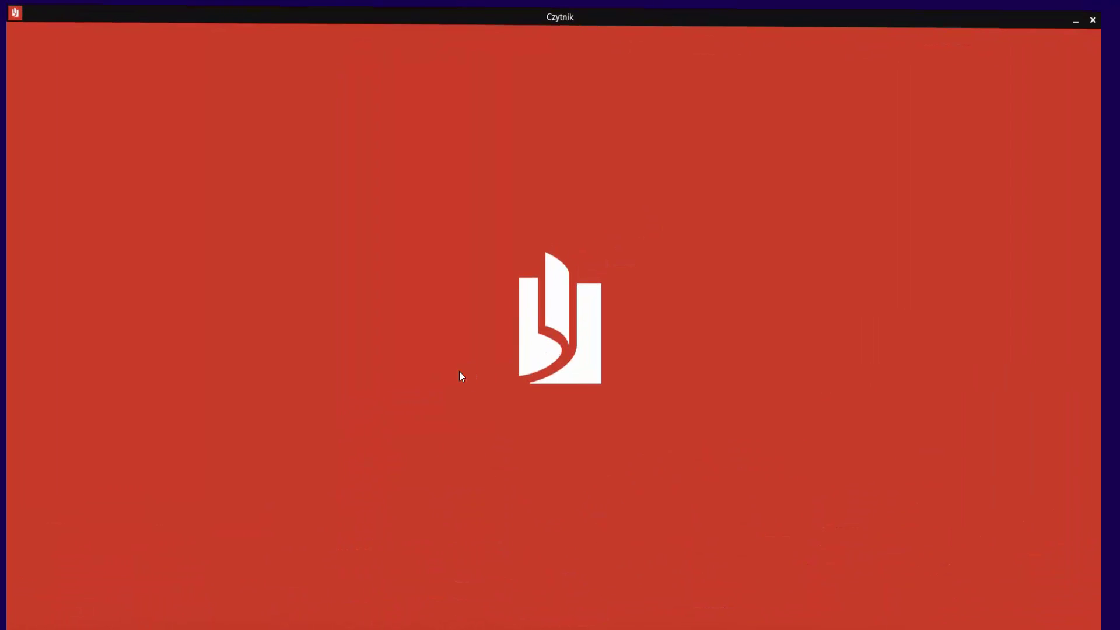